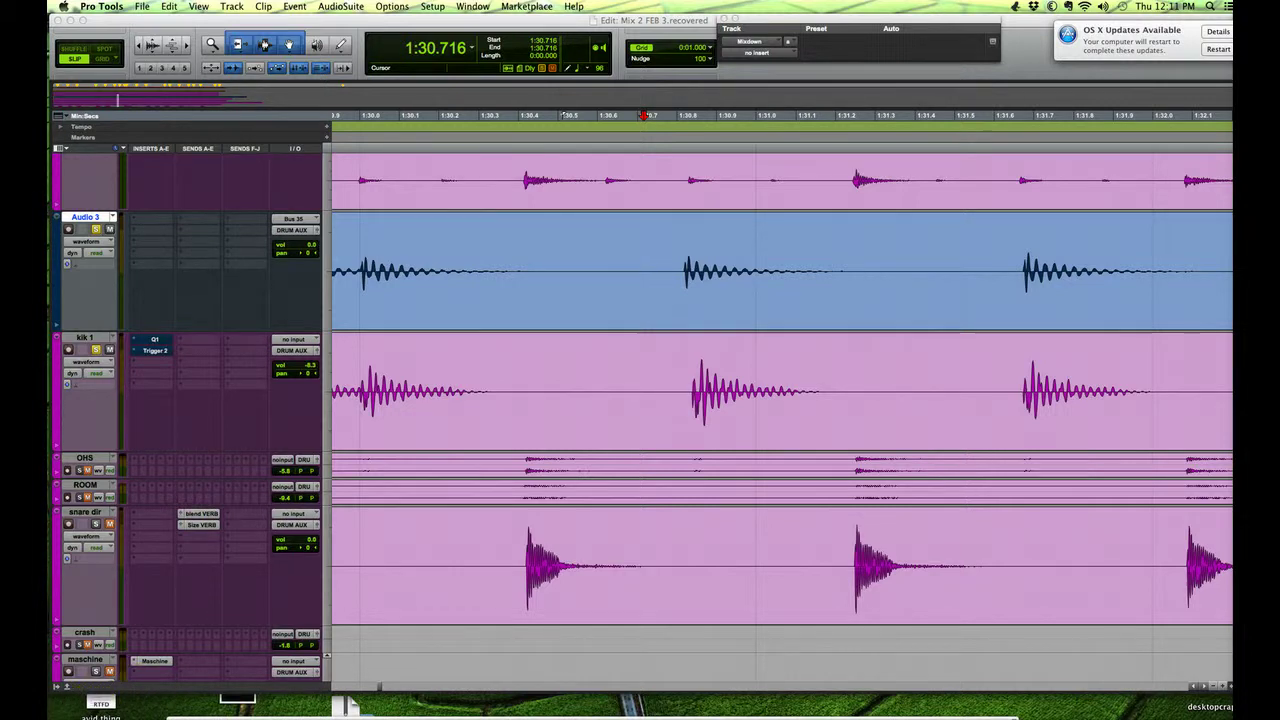
Audition the kicks from a playback start point at 1:30.400.
{"action": "left_click", "coordinate": [671, 400]}
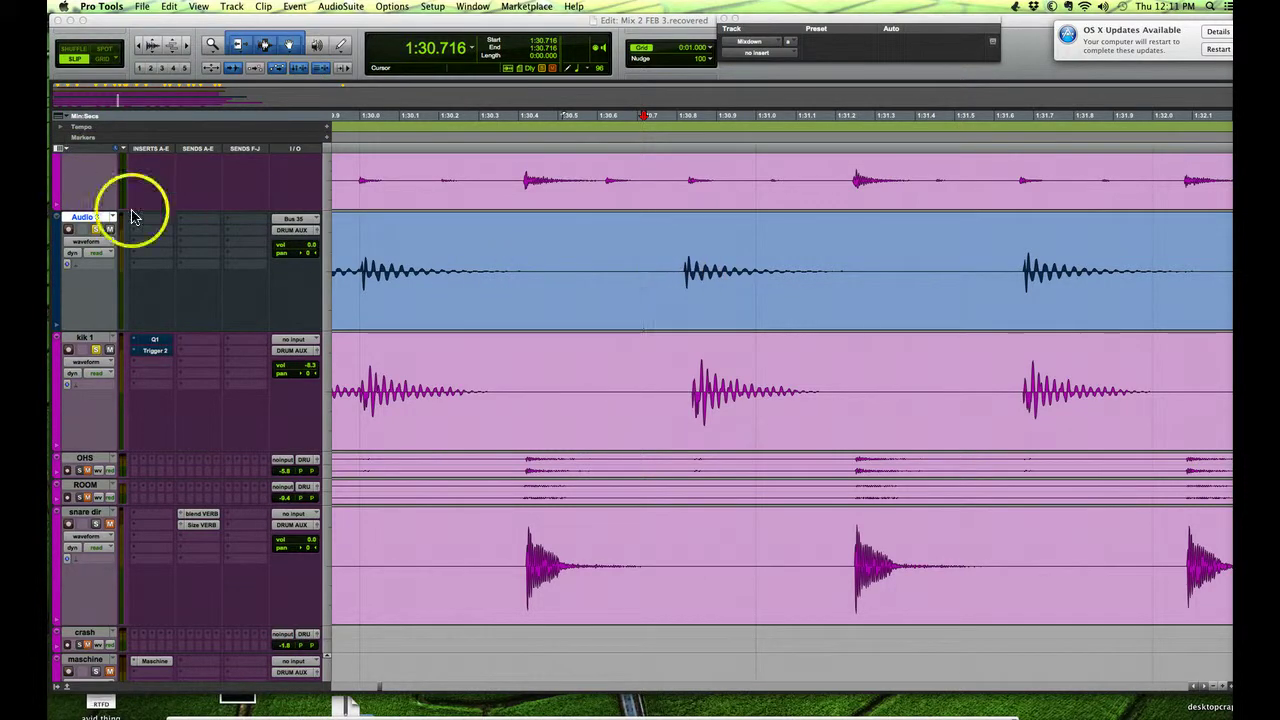
{"action": "left_click", "coordinate": [518, 268]}
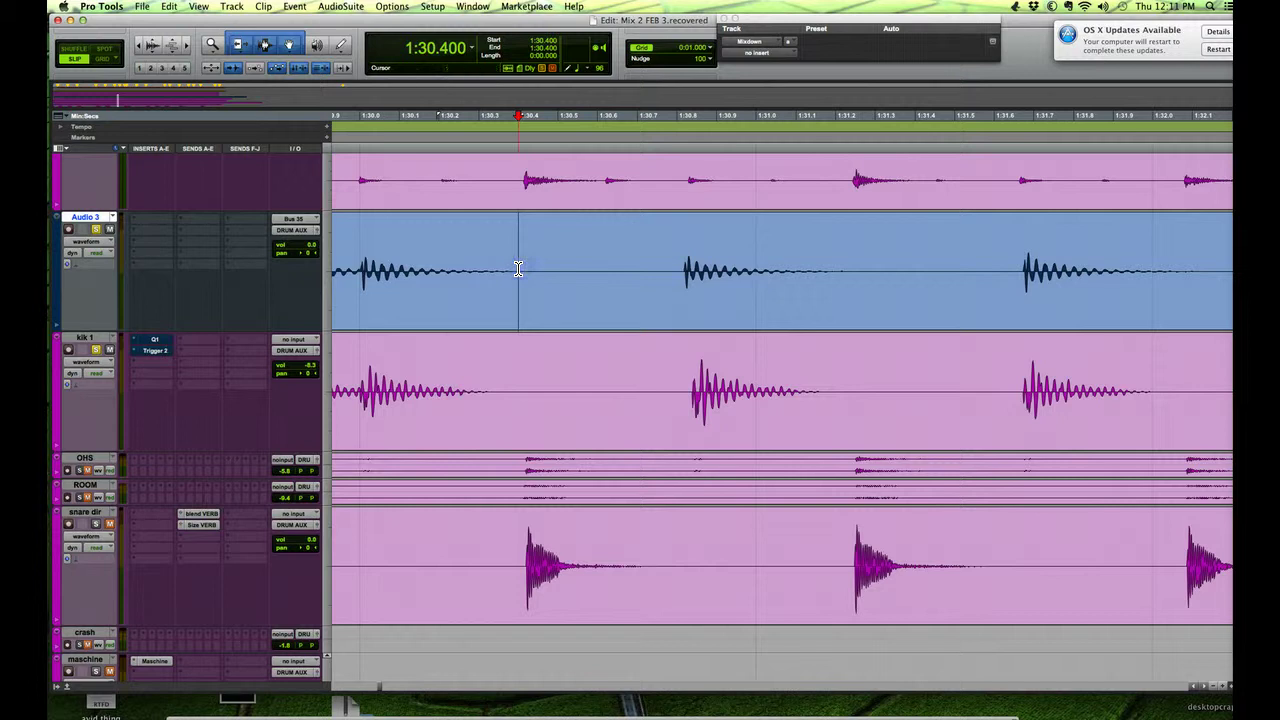
{"action": "key", "text": "space"}
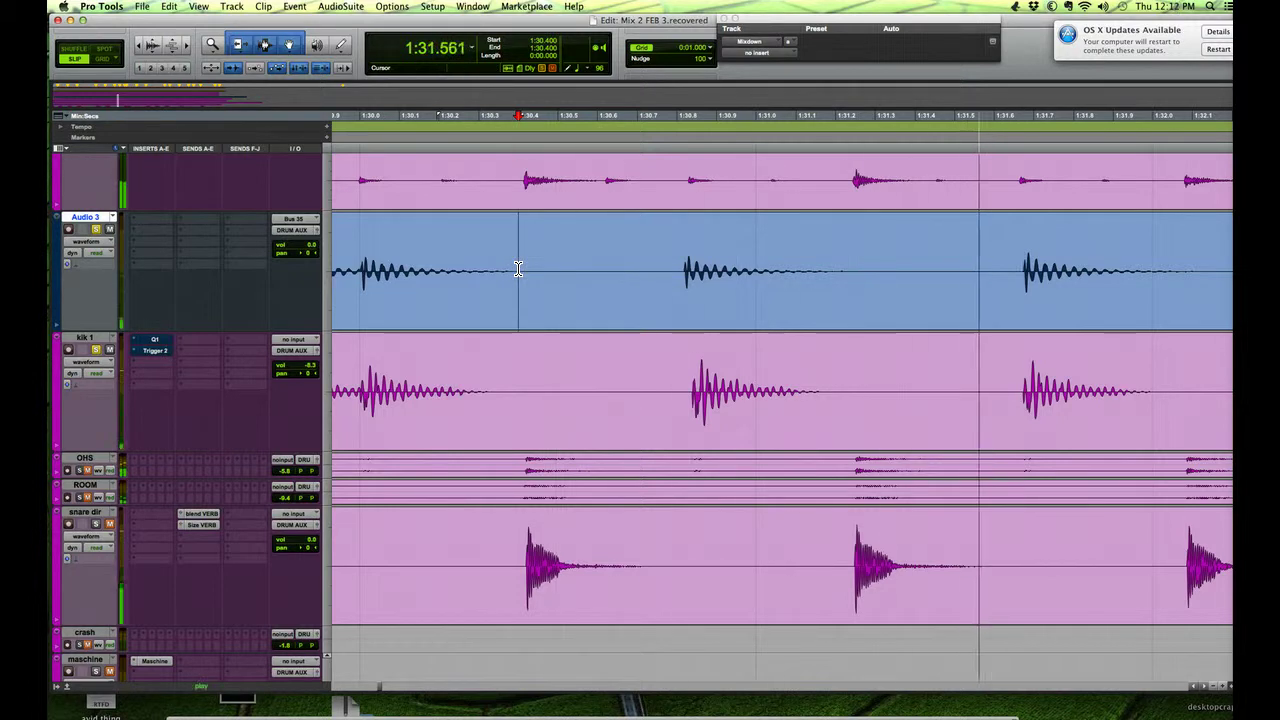
{"action": "key", "text": "space"}
Look through the view options menu, then replay the kicks from the edit point.
{"action": "left_click", "coordinate": [198, 7]}
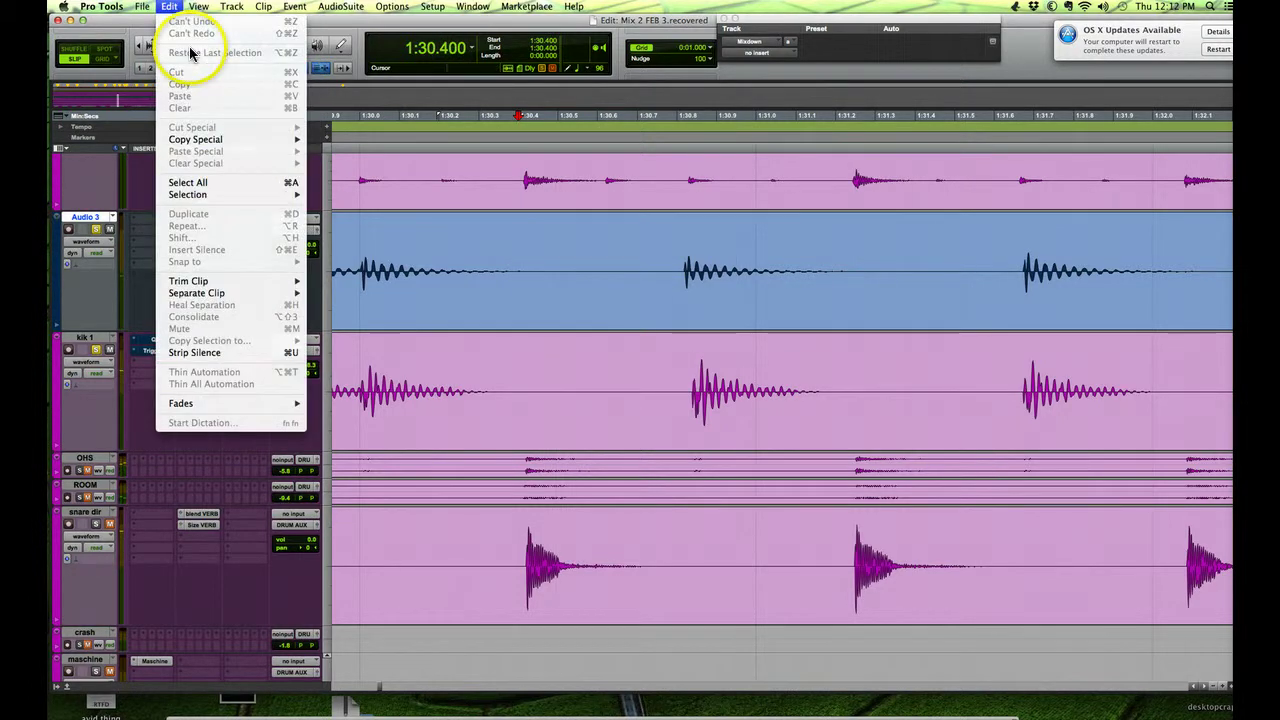
{"action": "mouse_move", "coordinate": [232, 7]}
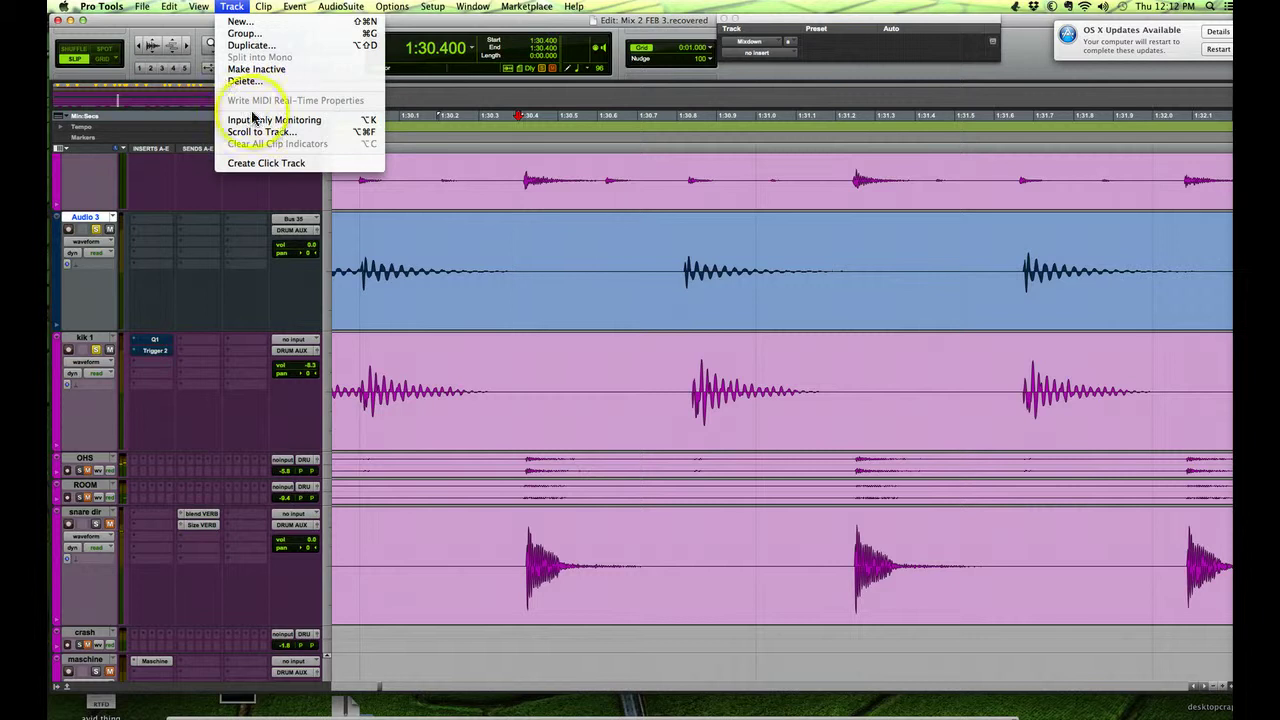
{"action": "left_click", "coordinate": [687, 348]}
{"action": "key", "text": "space"}
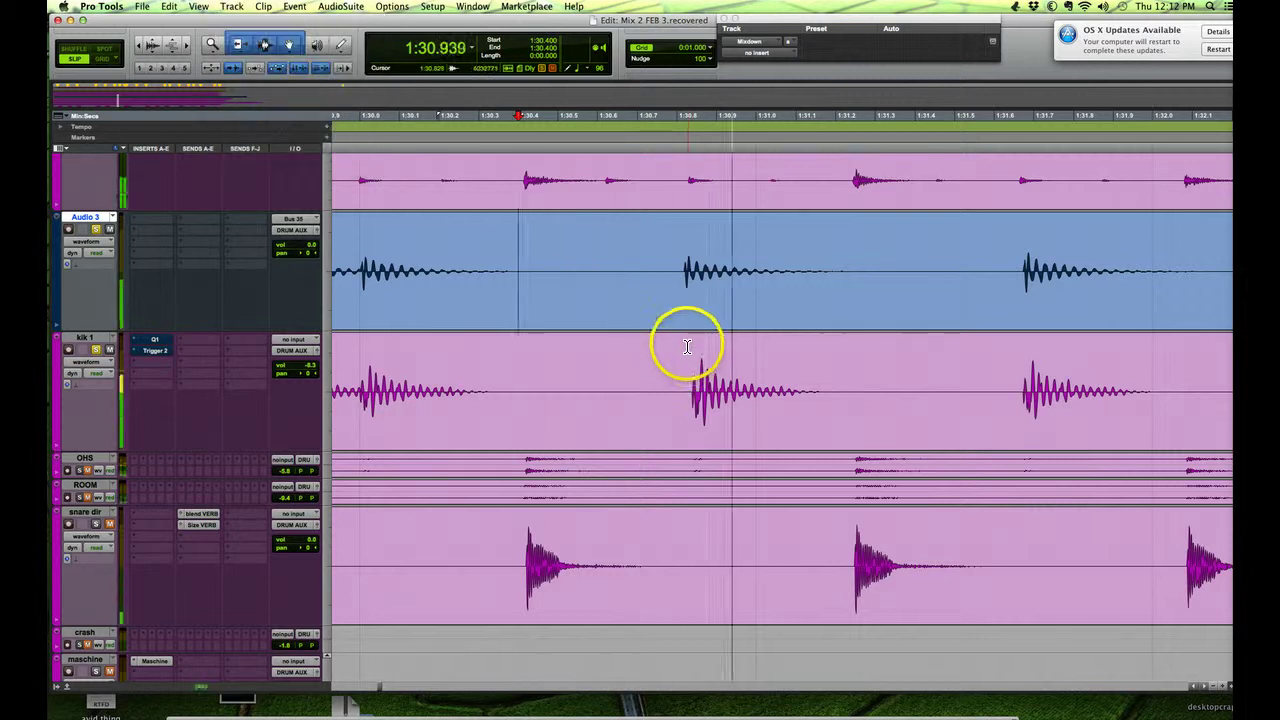
{"action": "key", "text": "space"}
Select a range around the second sample kick on Audio 3, then clear the selection.
{"action": "key", "text": "super+e"}
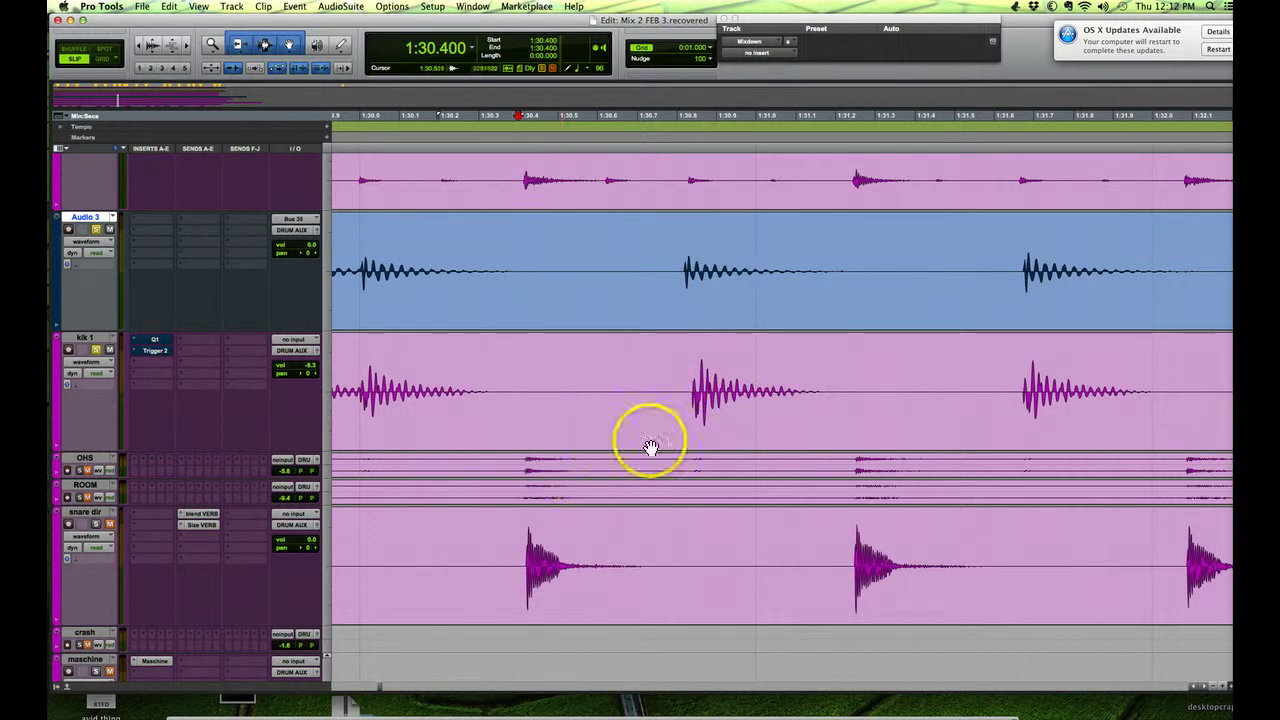
{"action": "left_click_drag", "start_coordinate": [666, 268], "coordinate": [768, 268]}
{"action": "left_click", "coordinate": [874, 274], "text": "shift"}
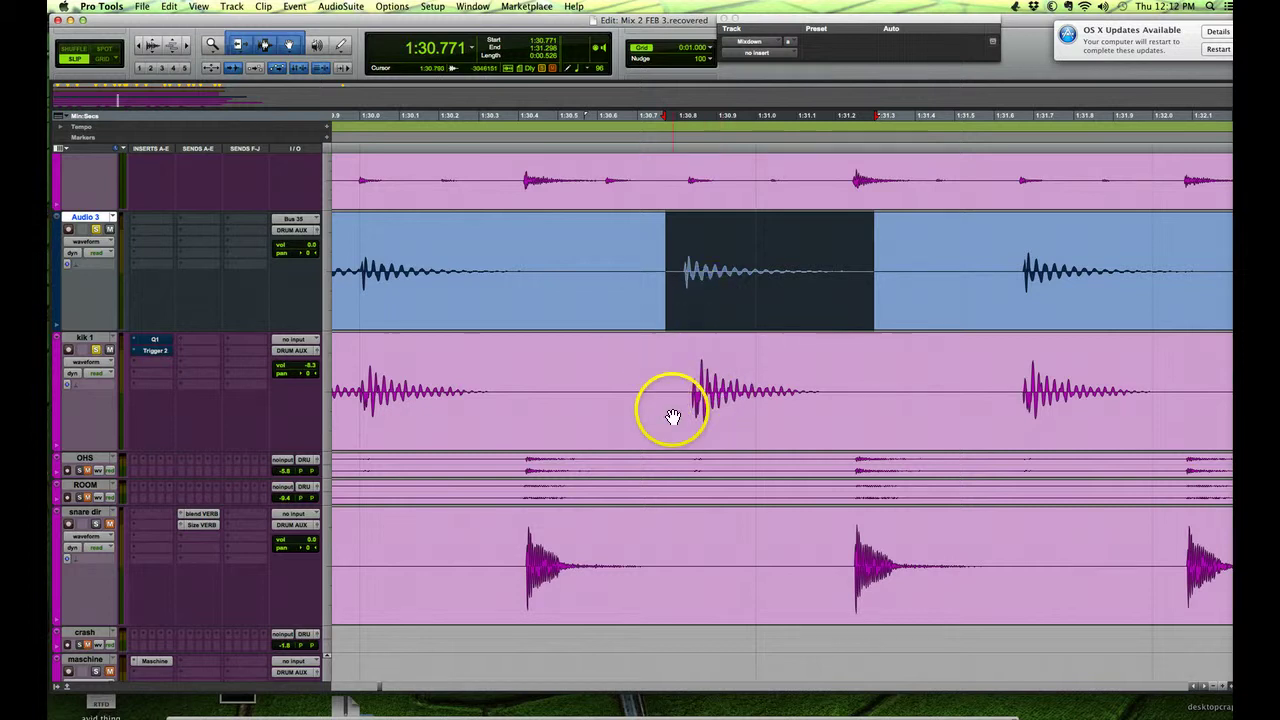
{"action": "left_click", "coordinate": [679, 387]}
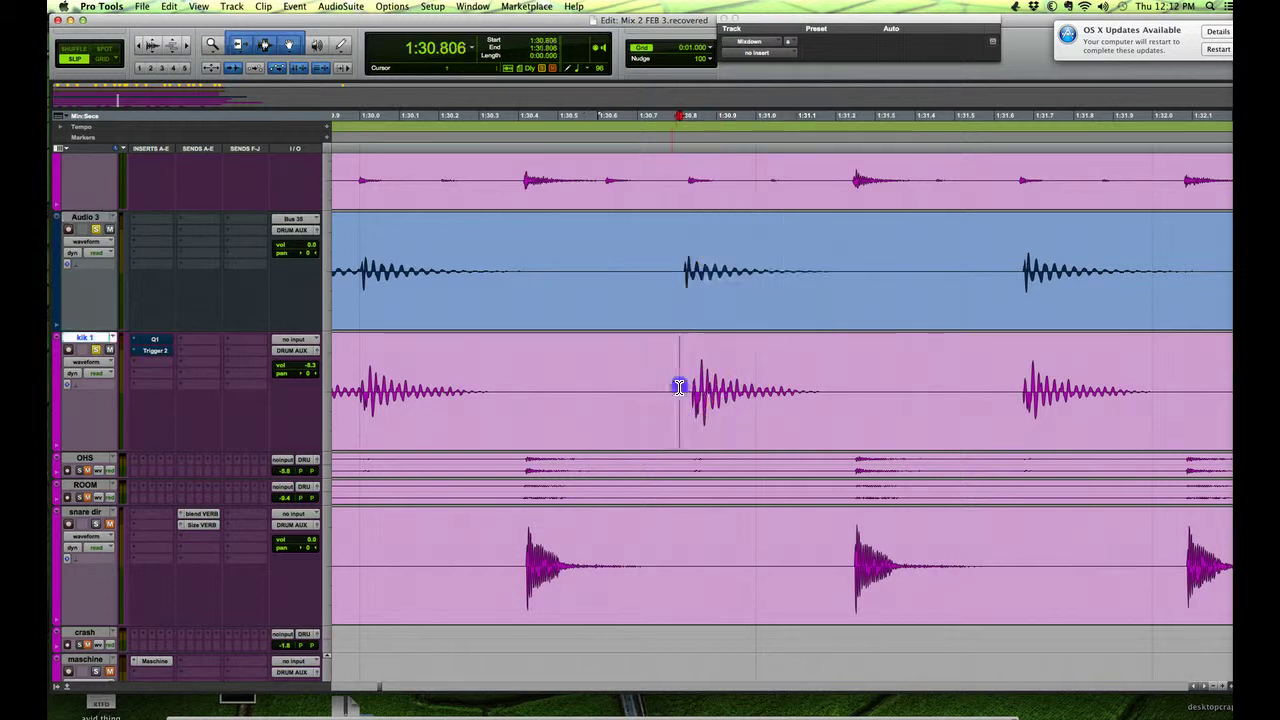
Move the Audio 3 edit point near the second kick, to 1:30.721.
{"action": "left_click", "coordinate": [671, 260]}
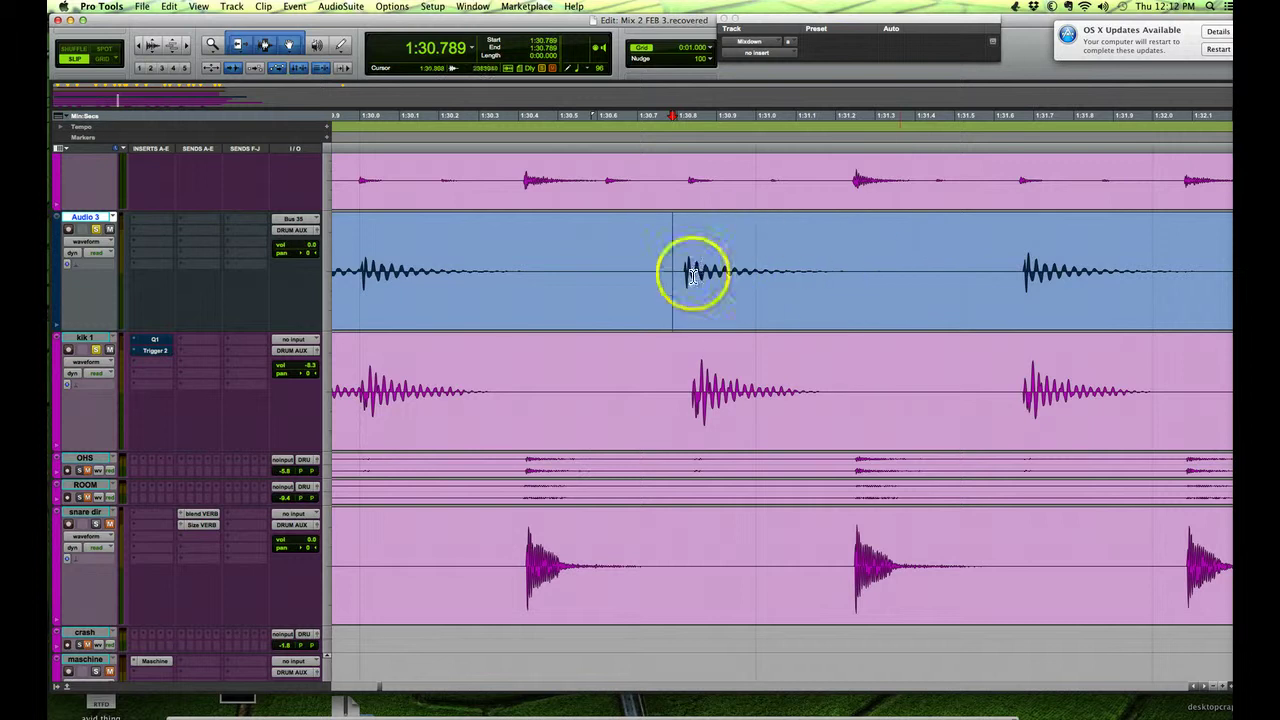
{"action": "left_click", "coordinate": [395, 290]}
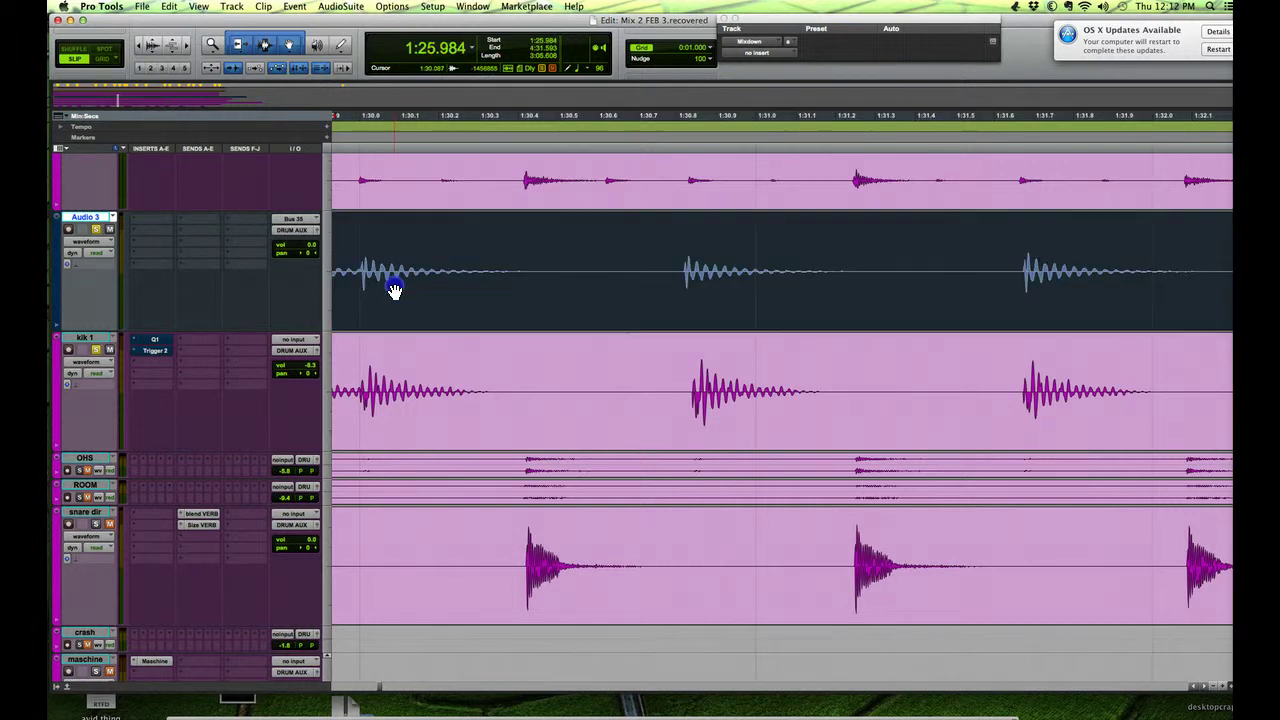
{"action": "left_click", "coordinate": [507, 262]}
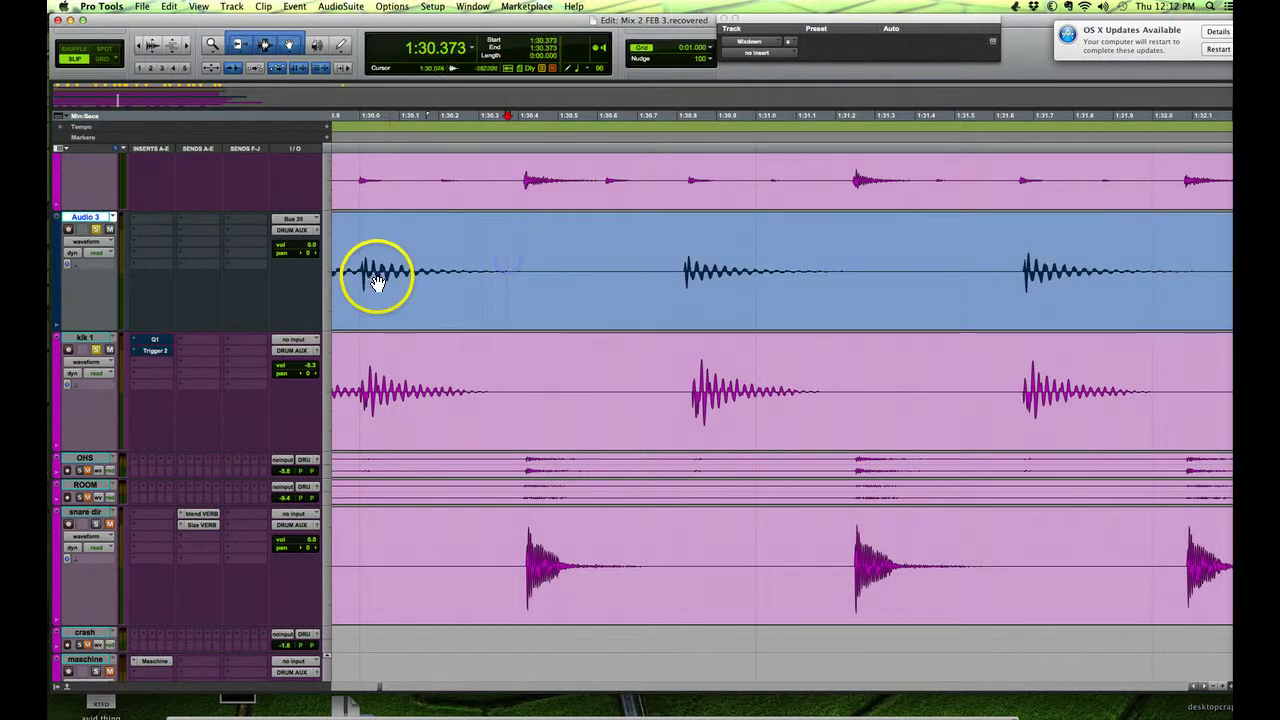
{"action": "left_click", "coordinate": [645, 267]}
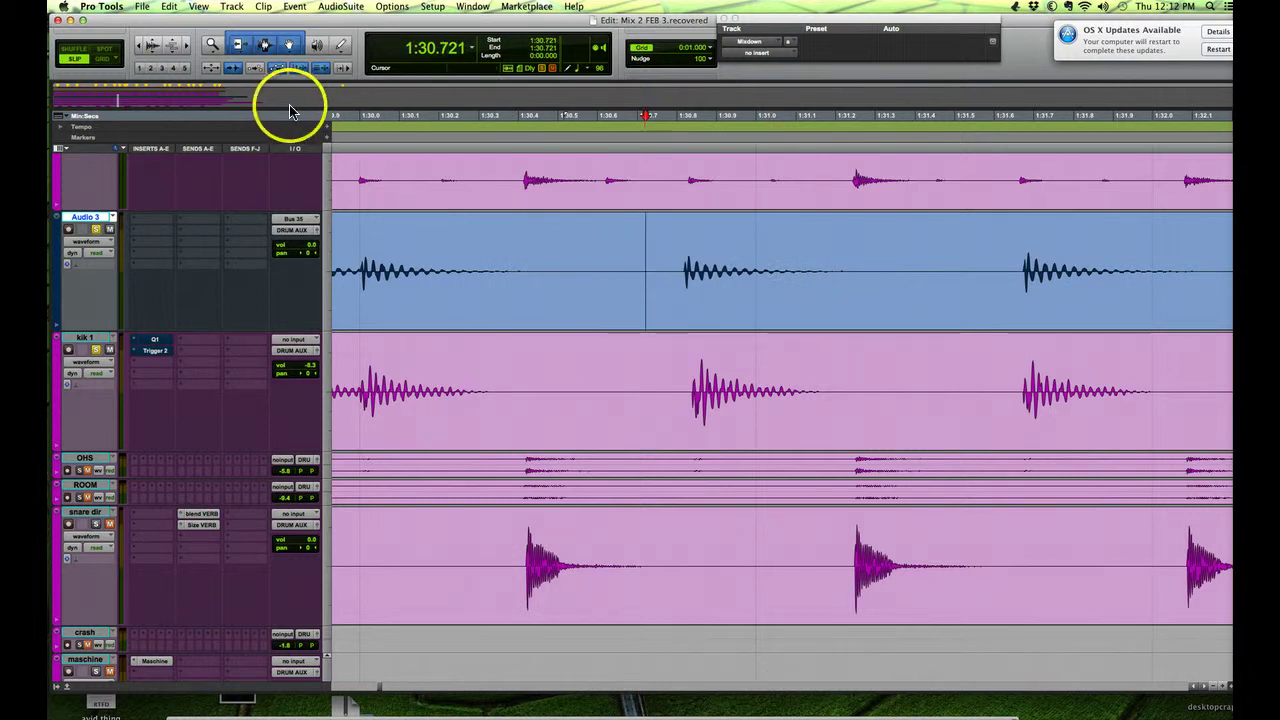
Enable Tab to Transients and jump the Audio 3 edit point to the second kick's transient at 1:30.819.
{"action": "left_click", "coordinate": [231, 71]}
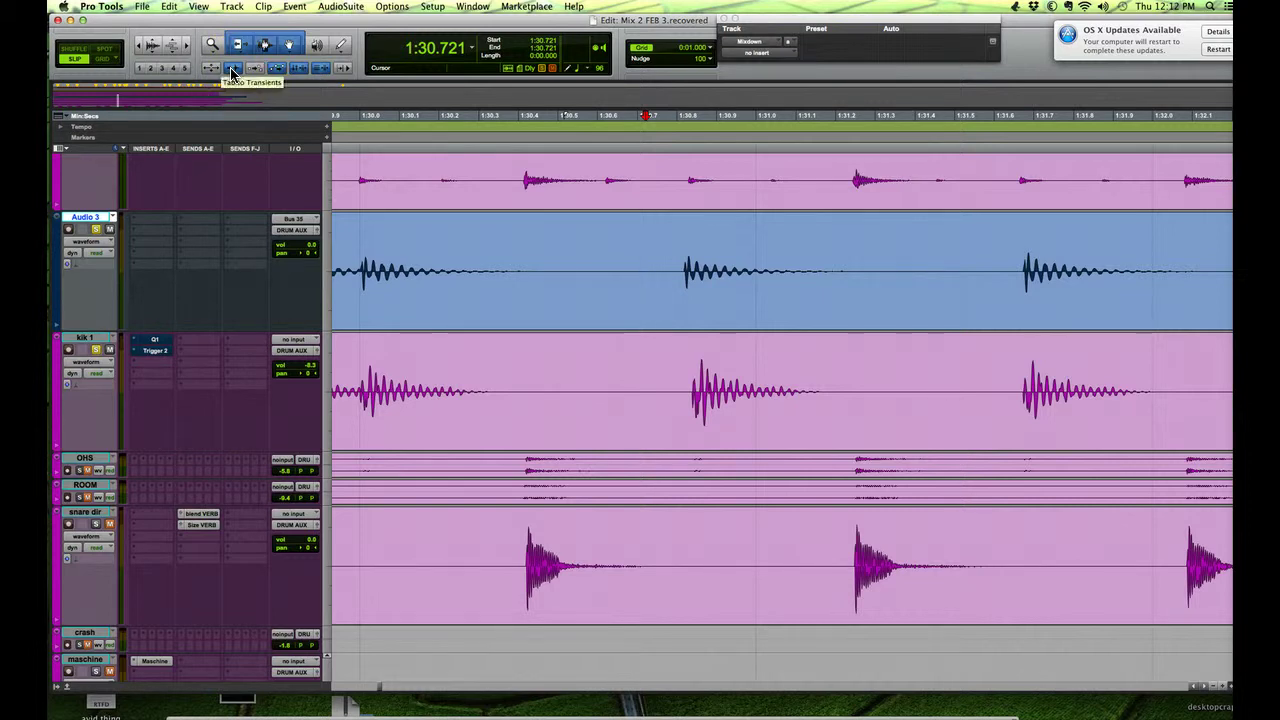
{"action": "left_click", "coordinate": [564, 266]}
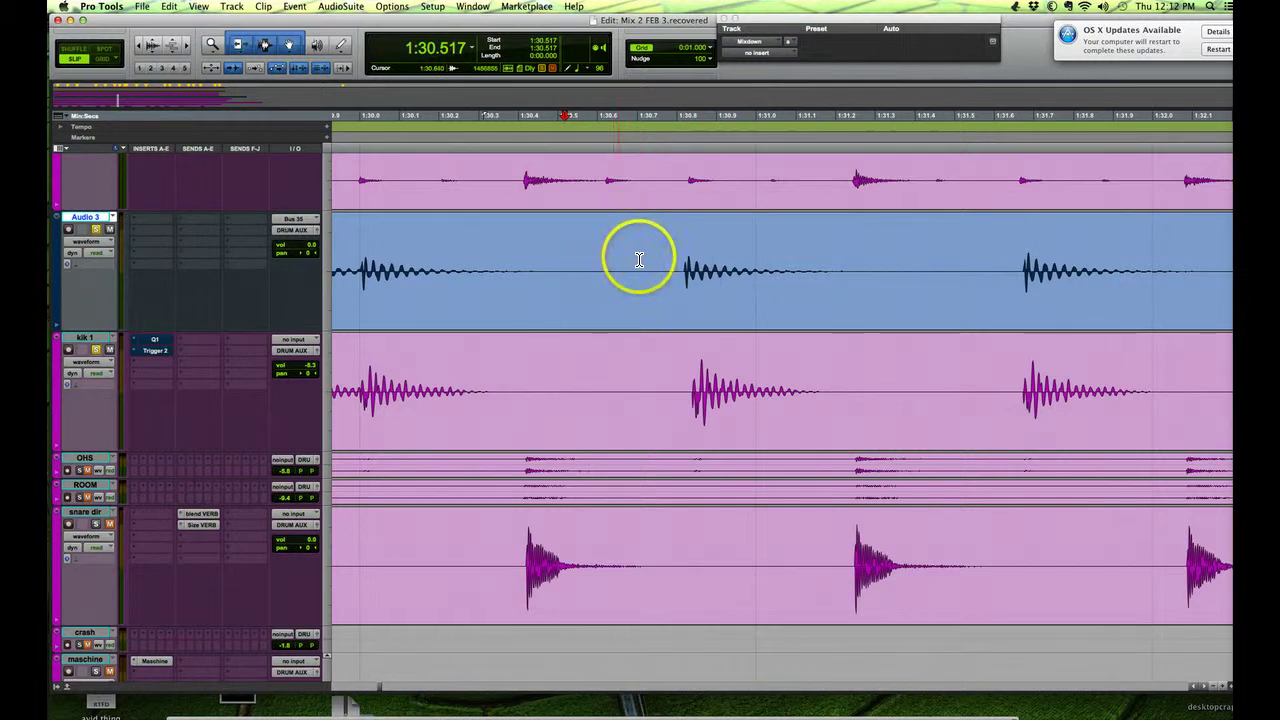
{"action": "left_click", "coordinate": [600, 258]}
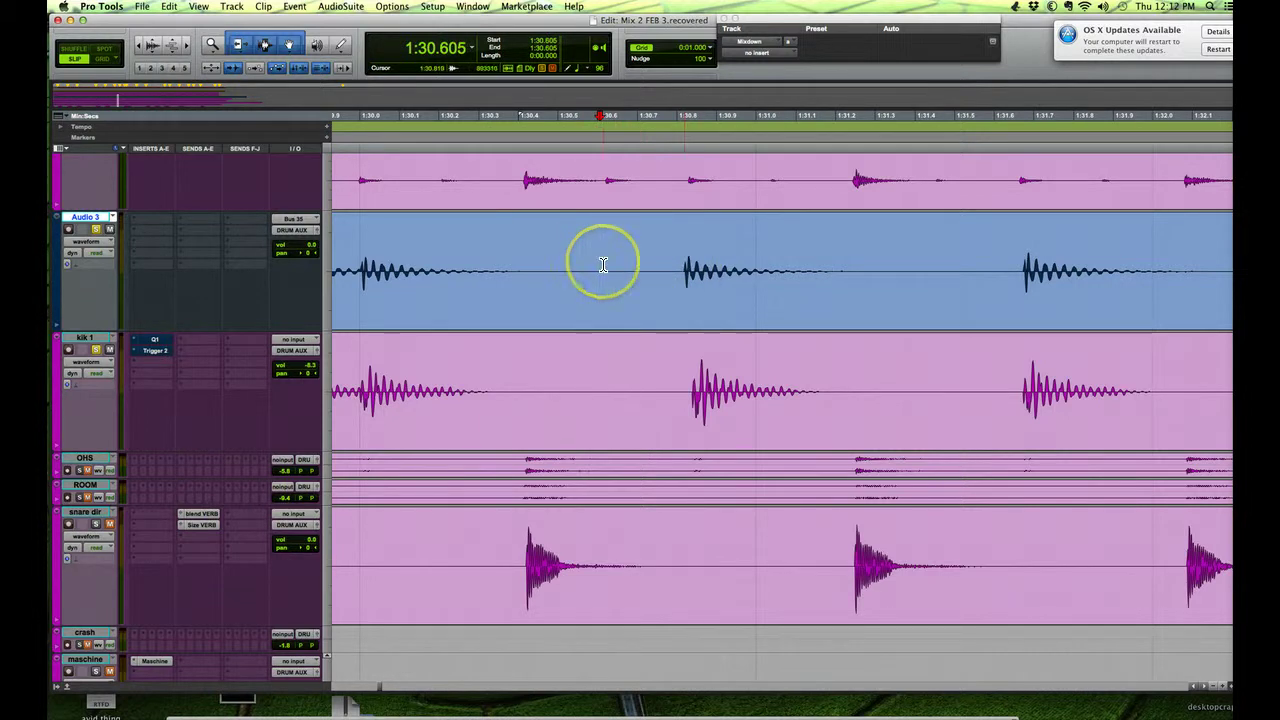
{"action": "key", "text": "Tab"}
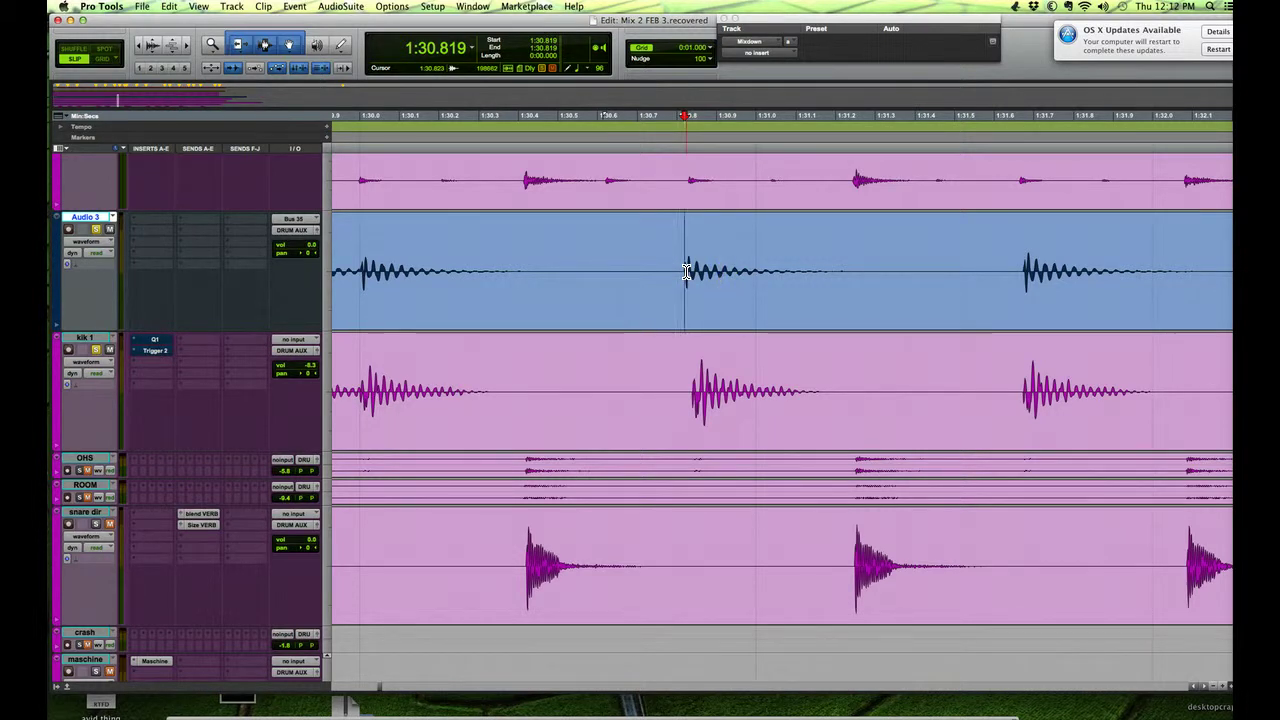
Separate the second sample kick at 1:30.819 and 1:31.354, then drag the new clip earlier.
{"action": "key", "text": "b"}
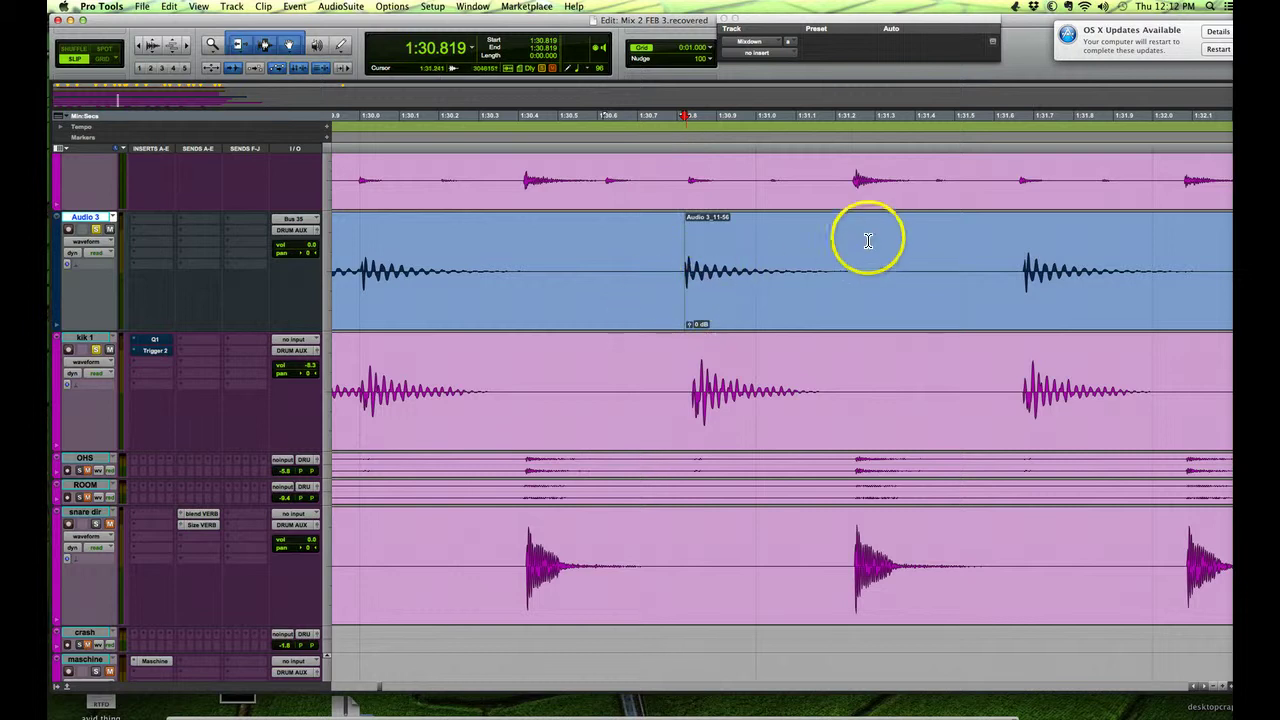
{"action": "left_click", "coordinate": [897, 268]}
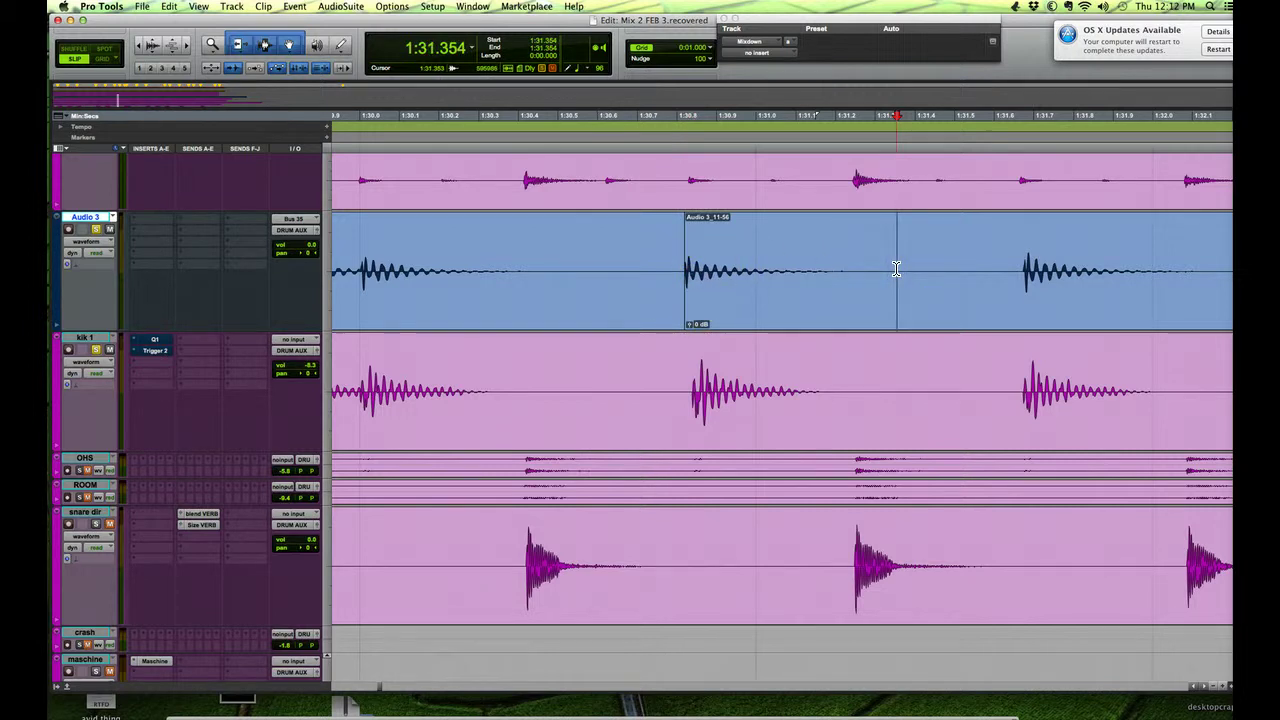
{"action": "key", "text": "b"}
{"action": "left_click", "coordinate": [777, 318]}
{"action": "left_click_drag", "start_coordinate": [777, 318], "coordinate": [730, 303]}
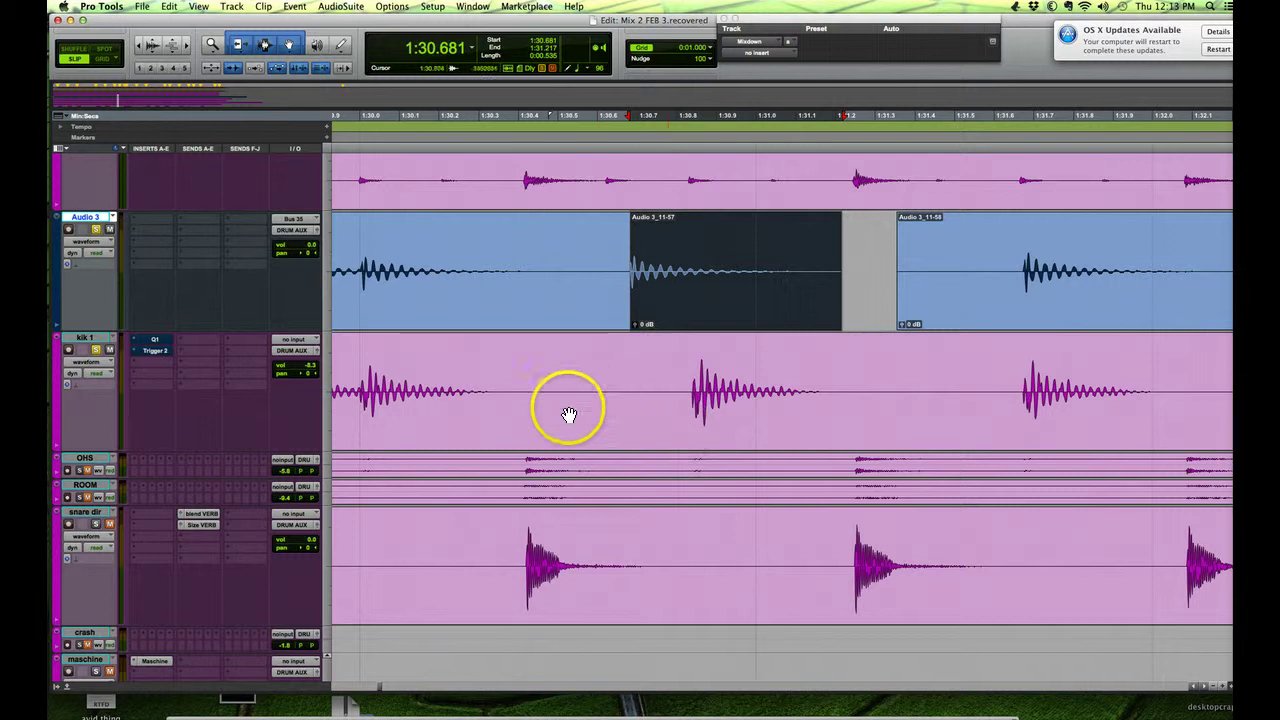
Snap Audio 3_11-57's start to kik 1's transient at 1:30.840 and play back to check alignment.
{"action": "left_click", "coordinate": [662, 383]}
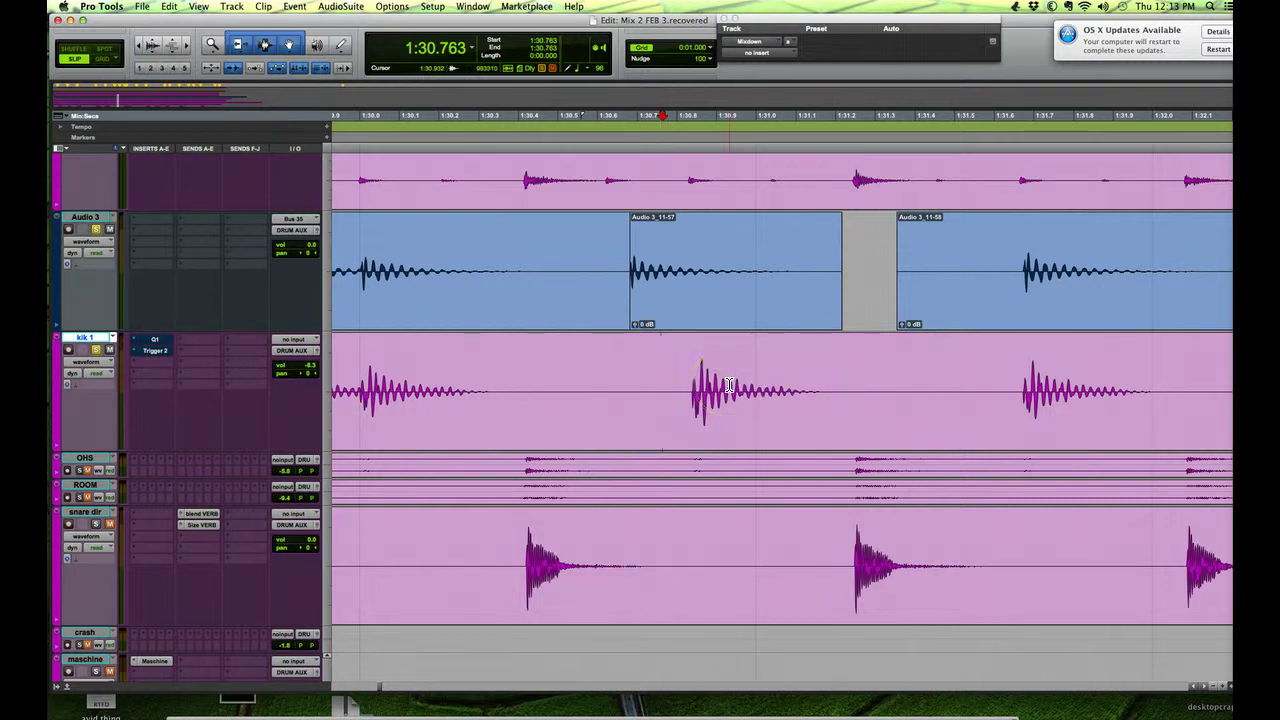
{"action": "left_click", "coordinate": [693, 400]}
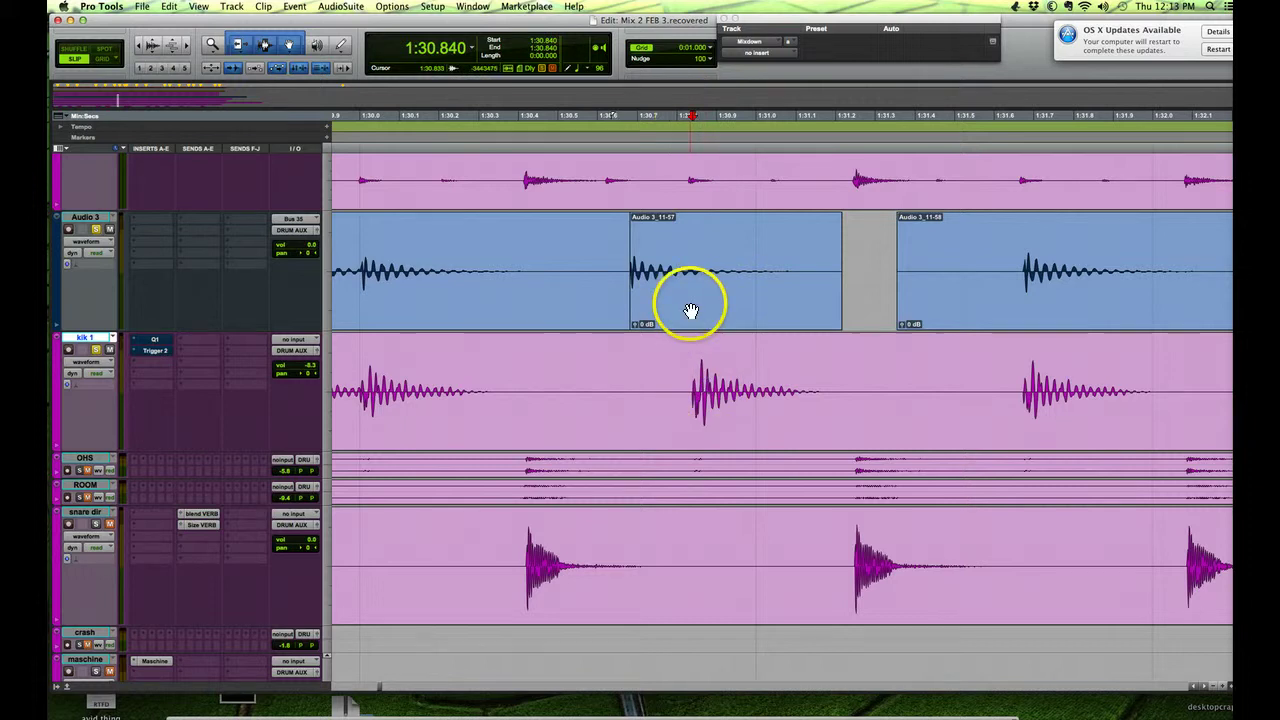
{"action": "mouse_move", "coordinate": [689, 305]}
{"action": "left_mouse_down"}
{"action": "mouse_move", "coordinate": [689, 263]}
{"action": "mouse_move", "coordinate": [687, 274]}
{"action": "left_mouse_up"}
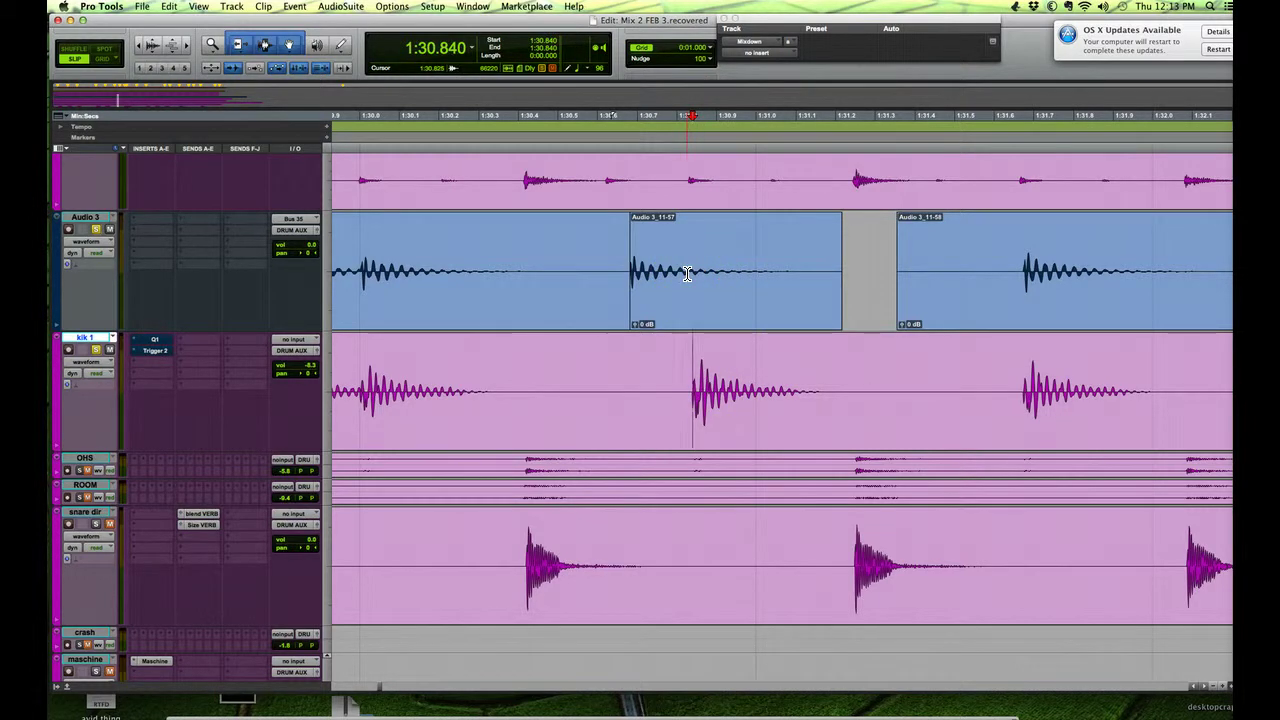
{"action": "left_click", "coordinate": [683, 295]}
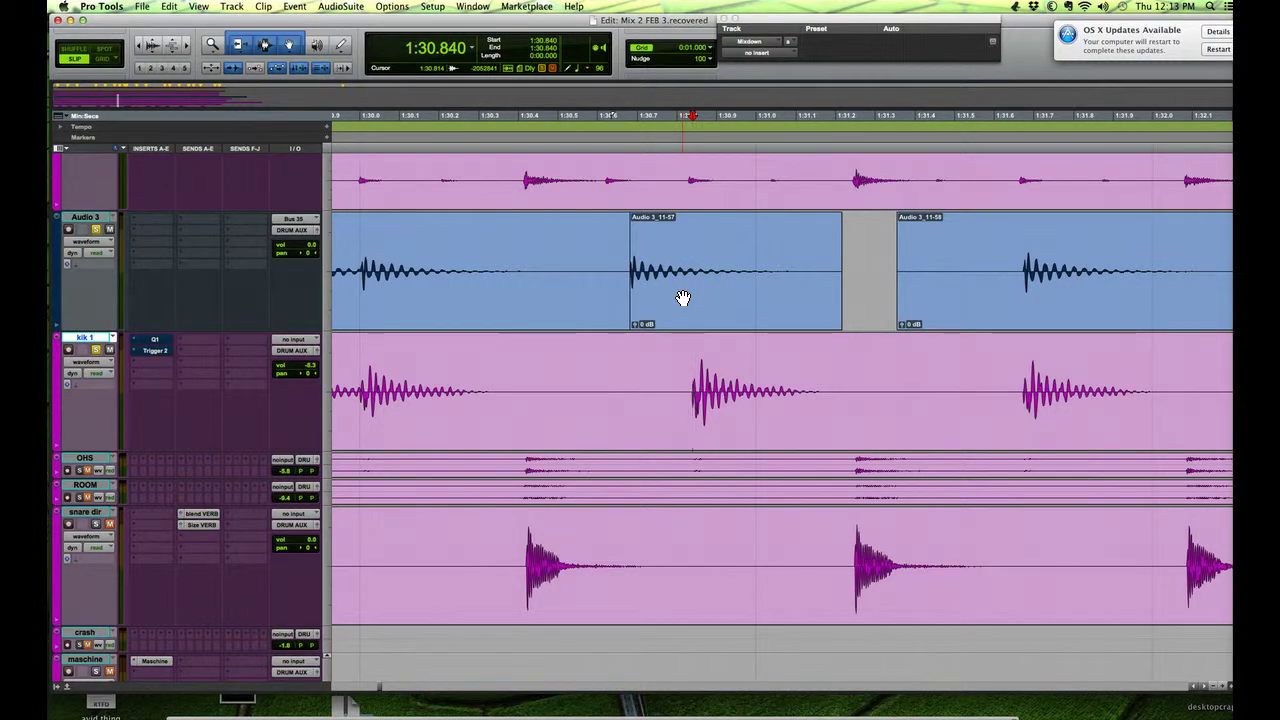
{"action": "left_click", "coordinate": [683, 297], "text": "ctrl"}
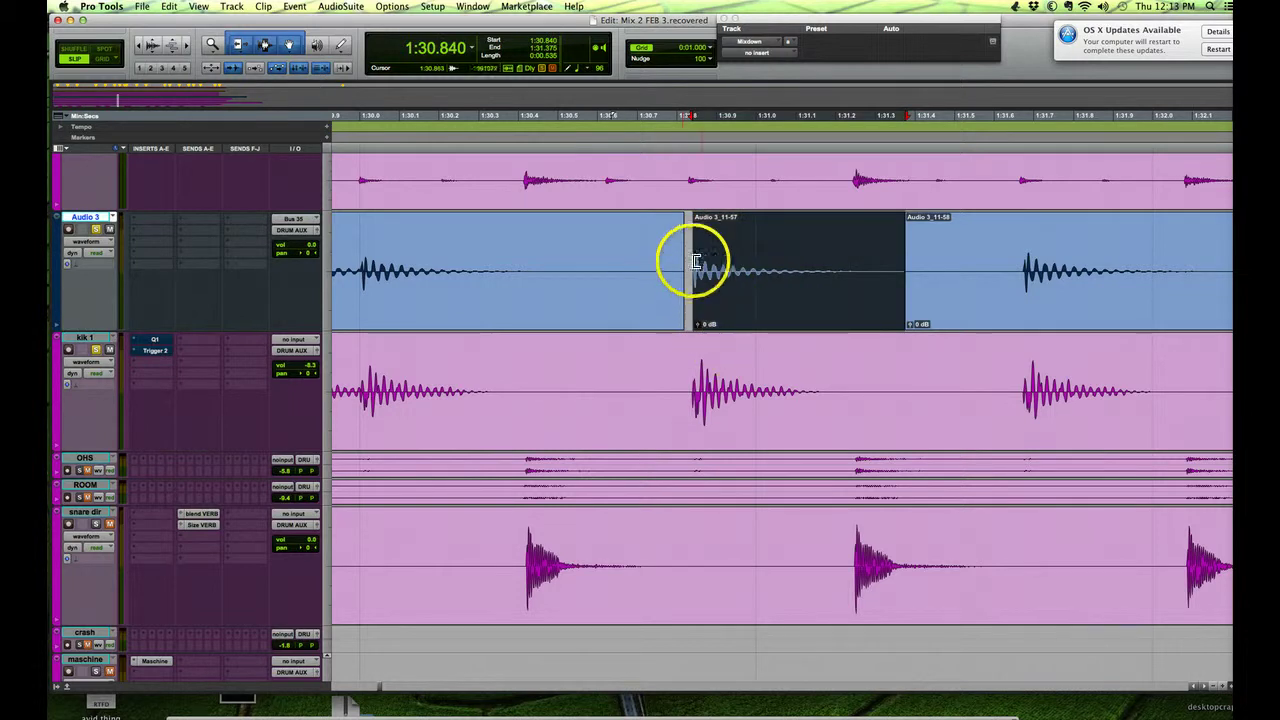
{"action": "left_click", "coordinate": [538, 256]}
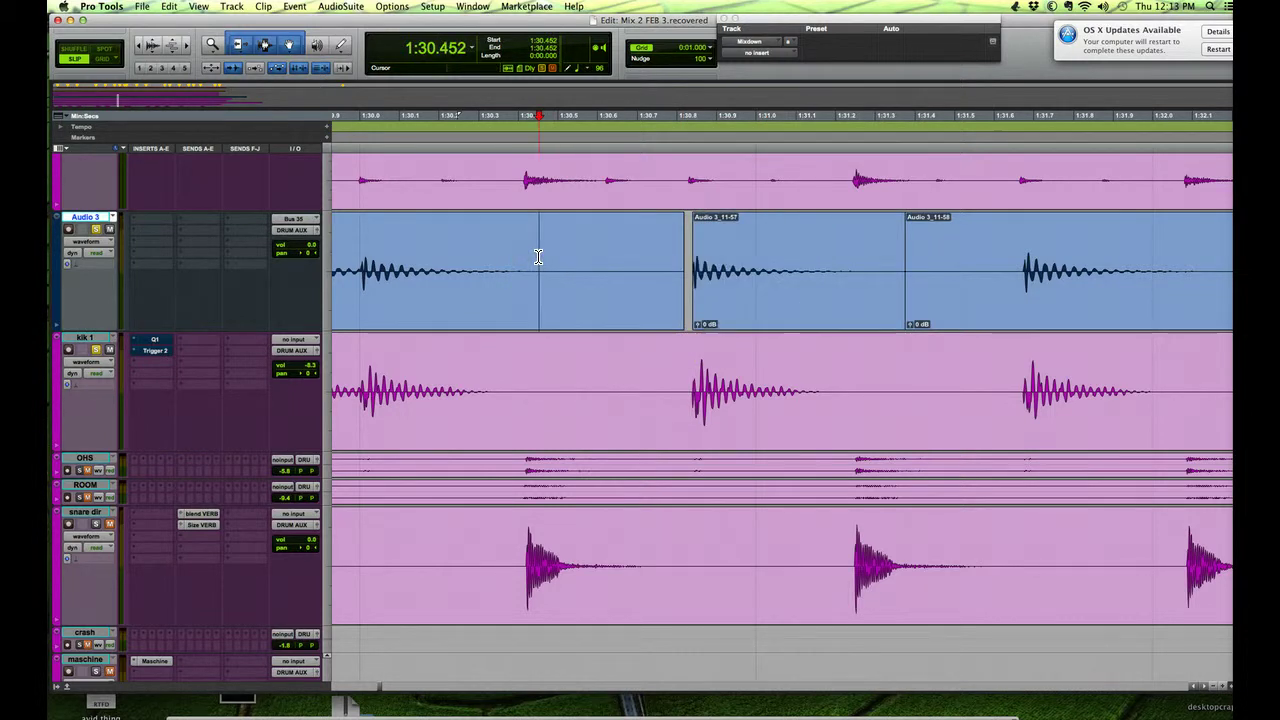
{"action": "key", "text": "space"}
{"action": "key", "text": "space"}
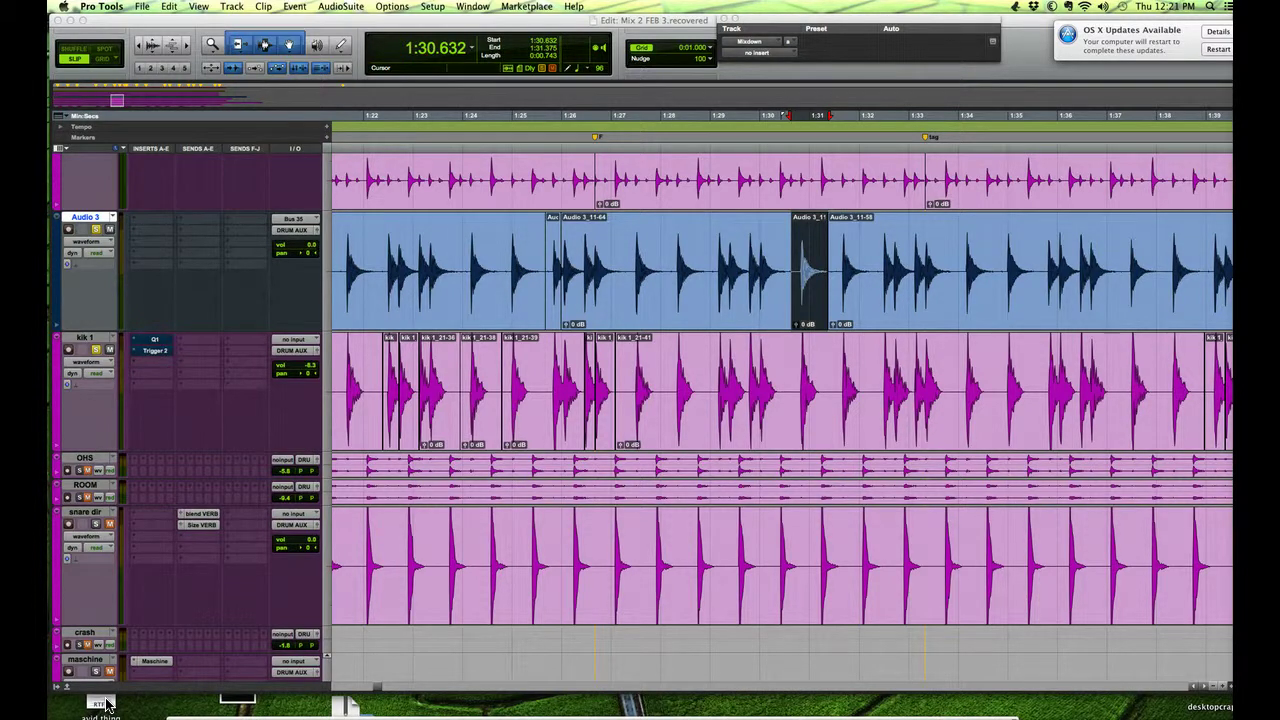
{"action": "left_click", "coordinate": [103, 702]}
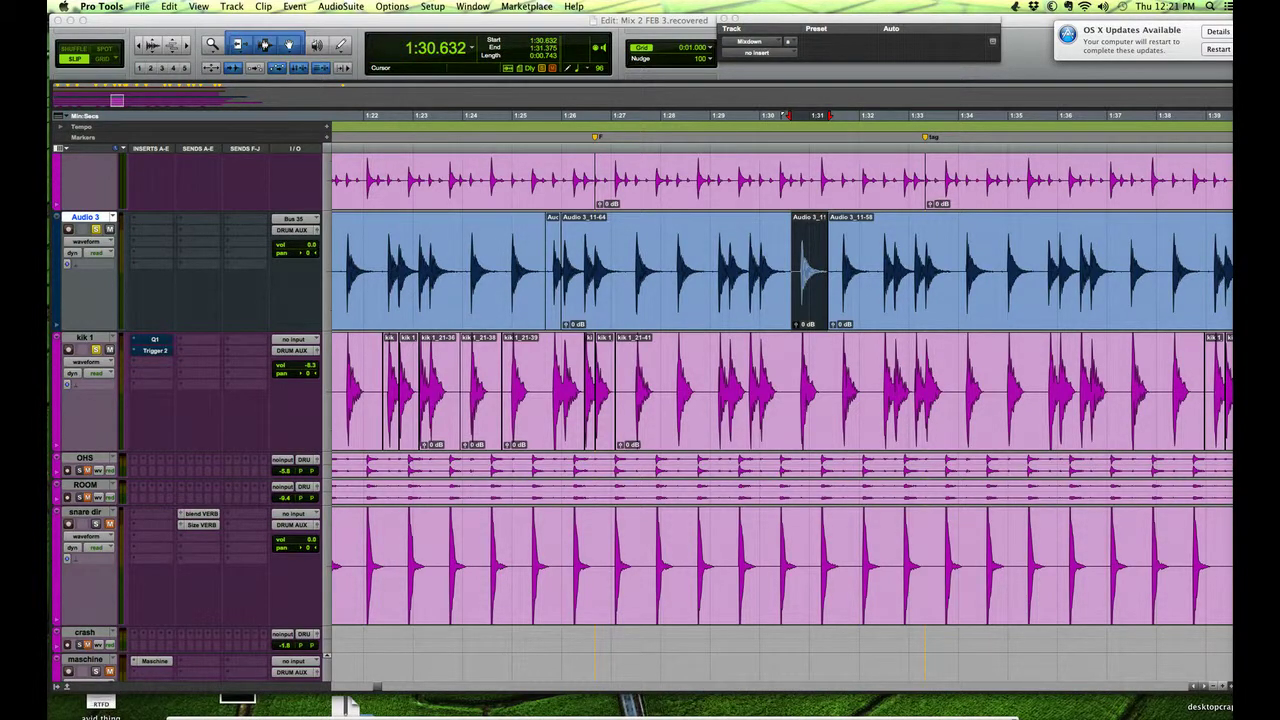